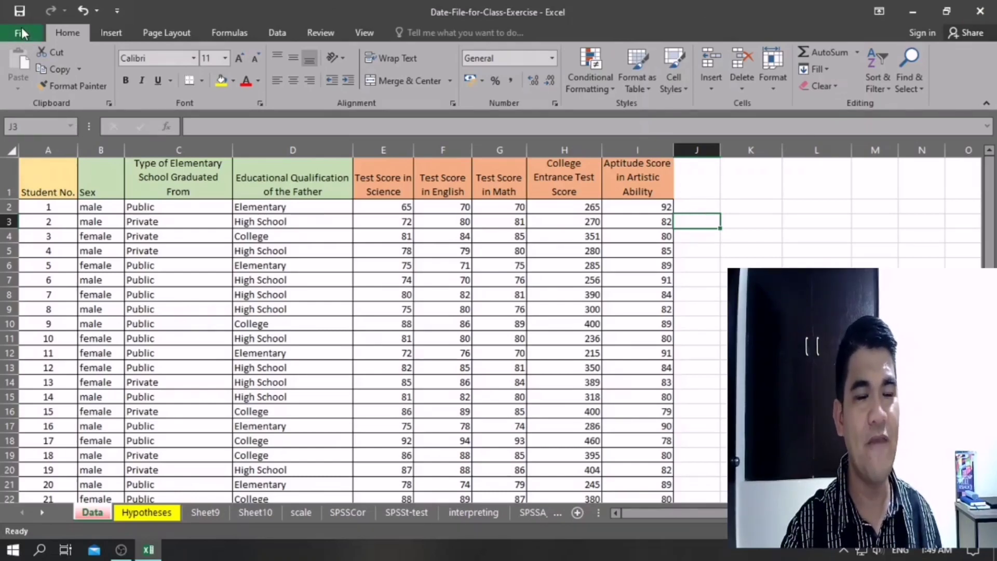
Open the Excel Add-ins manager from File > Options > Add-ins.
left_click(21, 32)
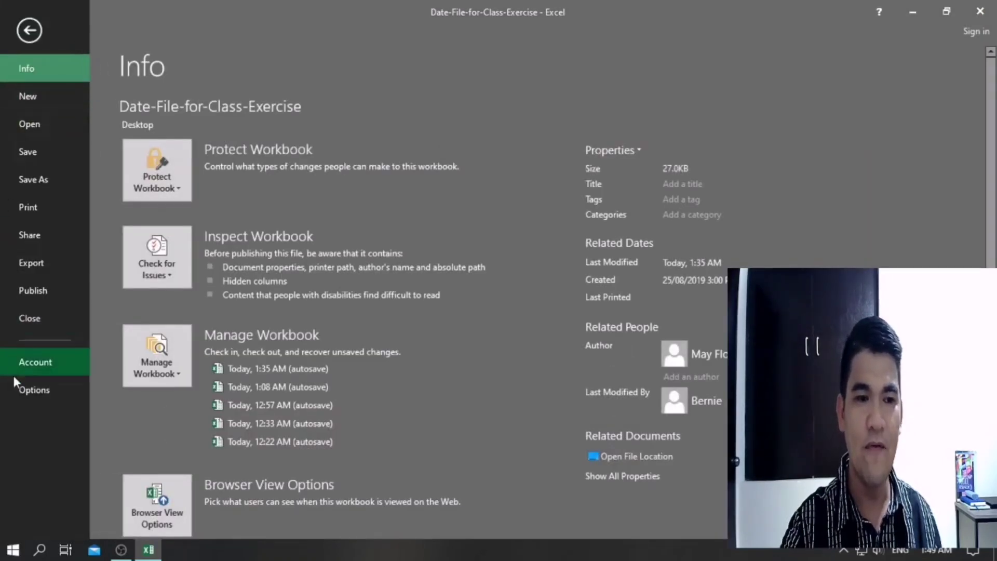
left_click(30, 389)
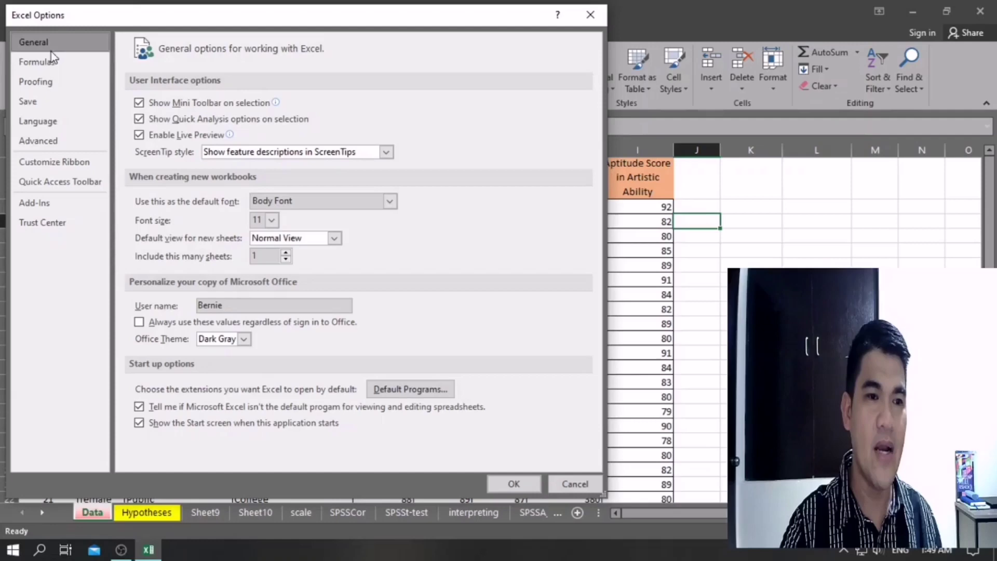
left_click(36, 204)
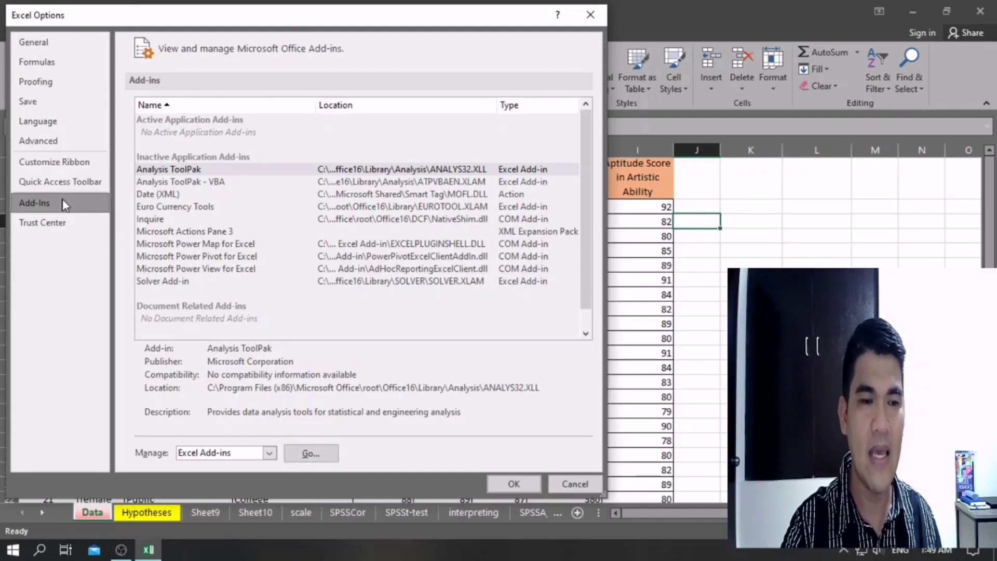
left_click(315, 455)
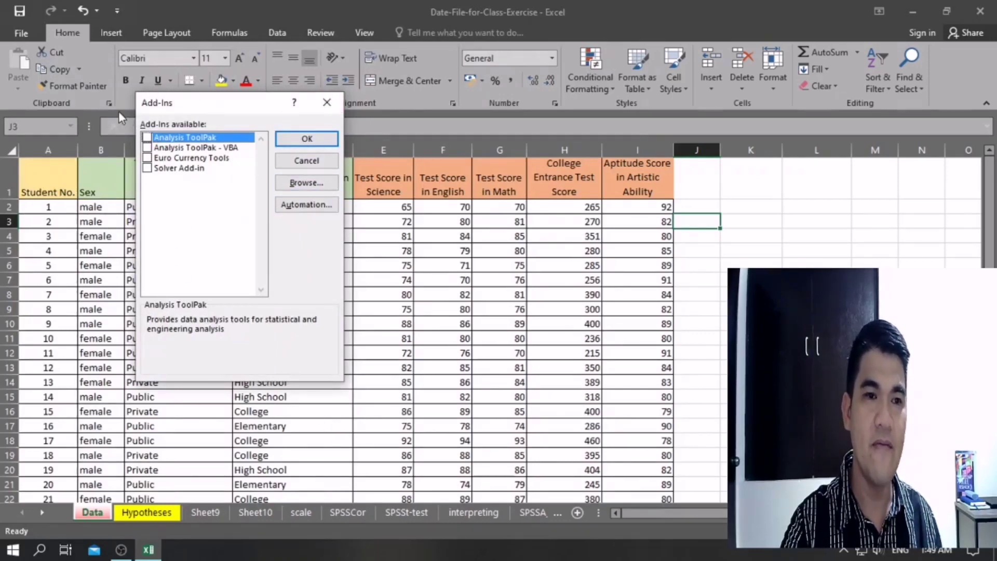
Enable the Analysis ToolPak add-in and confirm with OK.
left_click(148, 139)
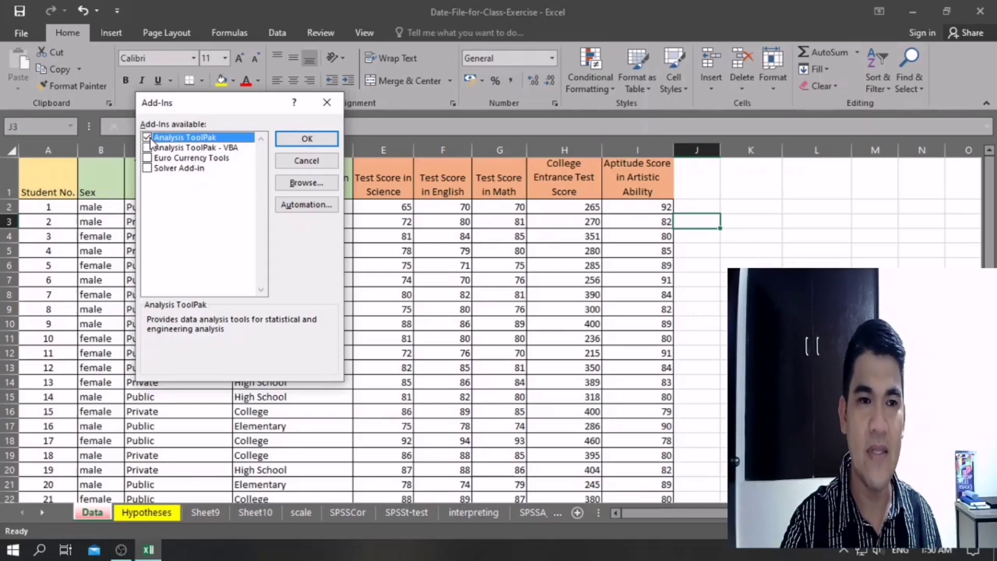
left_click(310, 138)
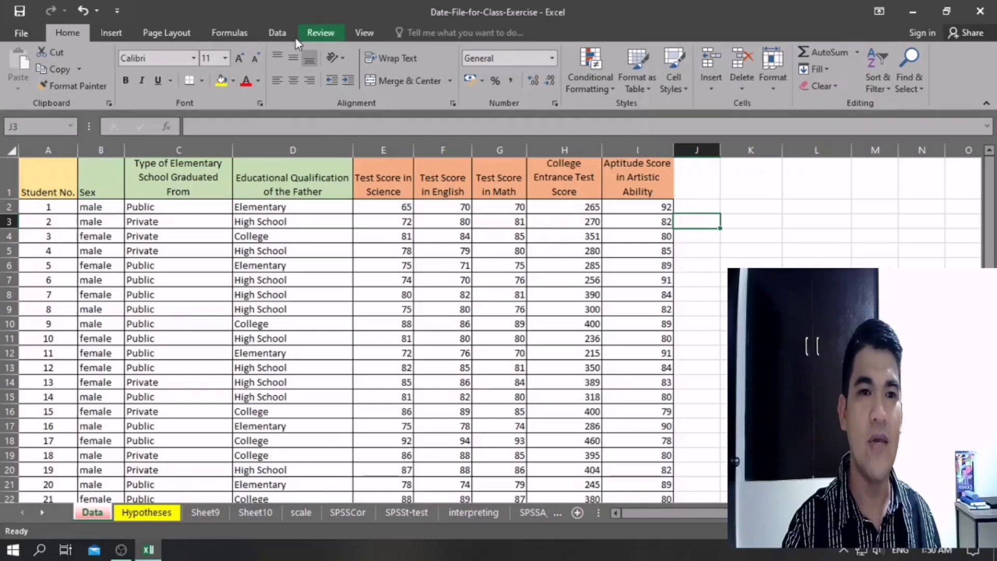
Switch to the Data tab to reveal the Data Analysis command.
left_click(278, 32)
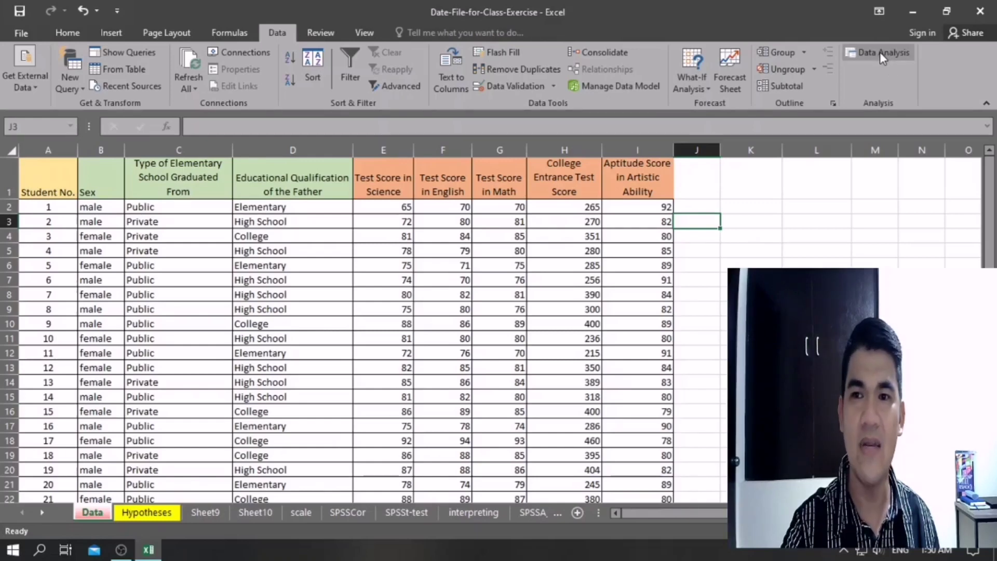
Open Data Analysis and browse Anova Two-Factor, Correlation, Covariance and Regression.
left_click(879, 51)
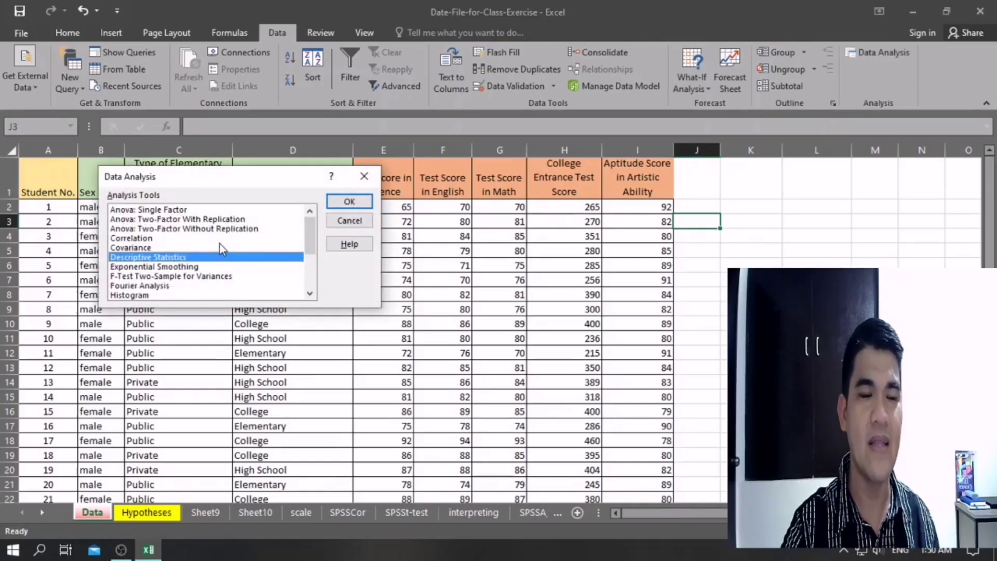
scroll(212, 236, "down", 3)
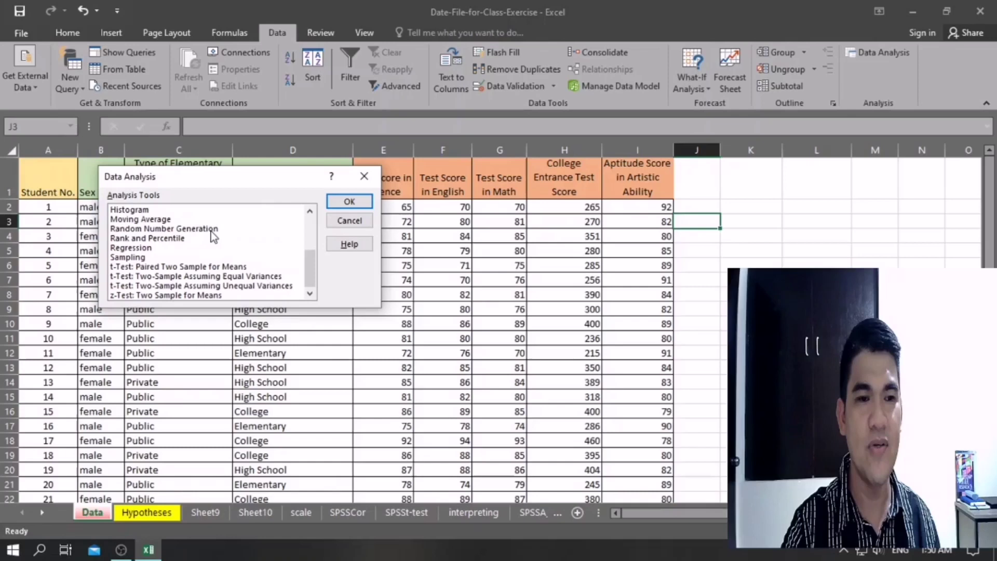
scroll(233, 273, "up", 3)
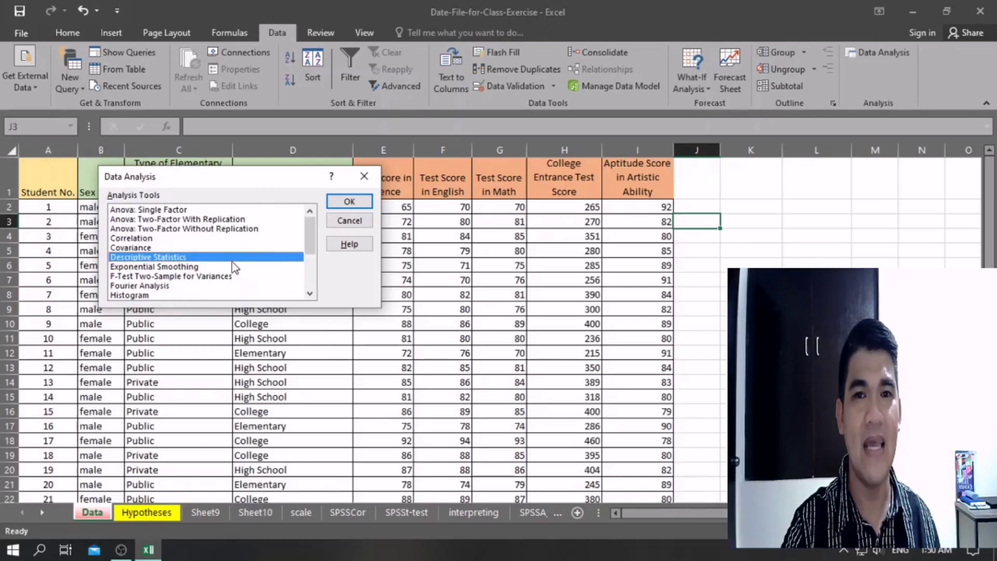
left_click(190, 220)
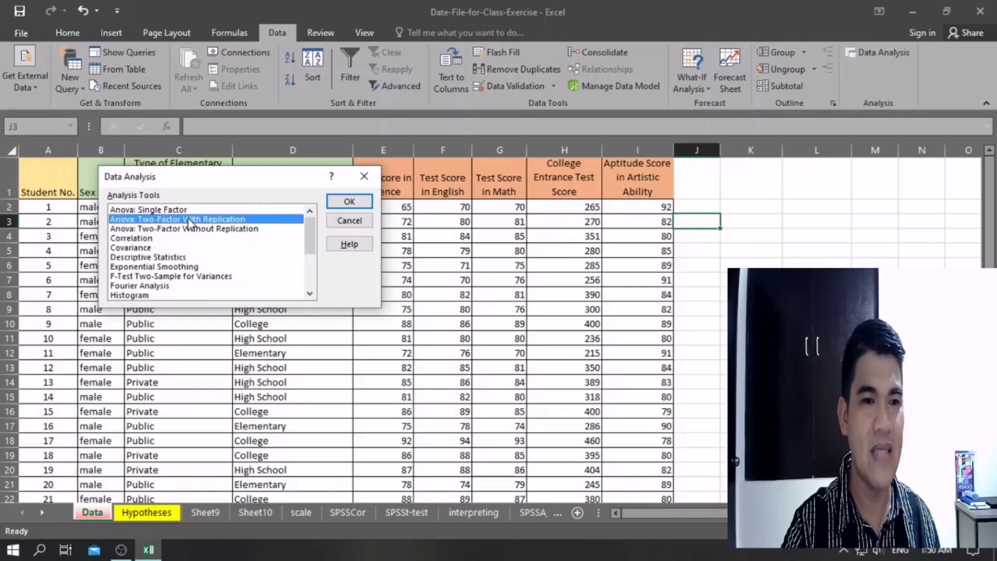
left_click(133, 239)
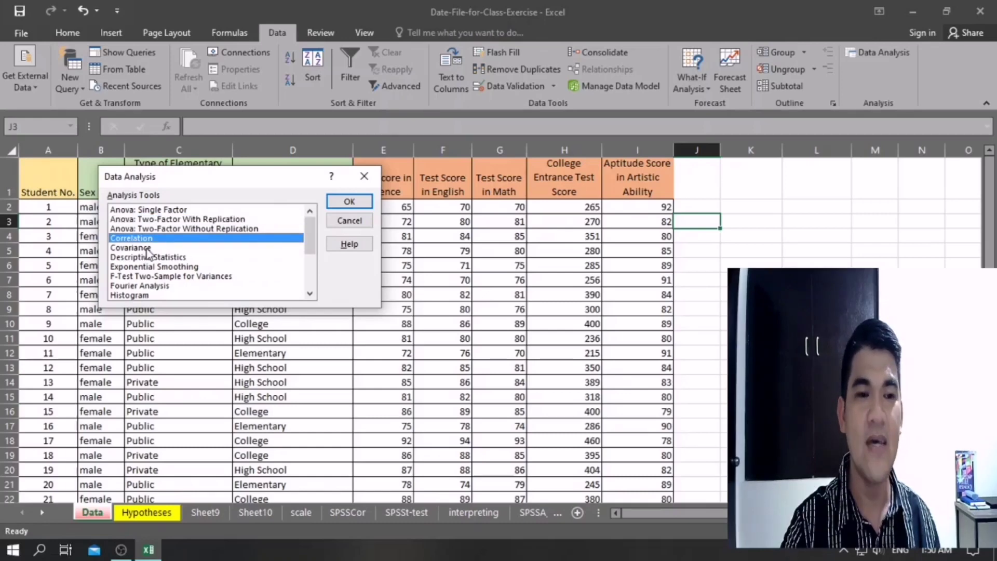
left_click(147, 248)
scroll(232, 259, "down", 3)
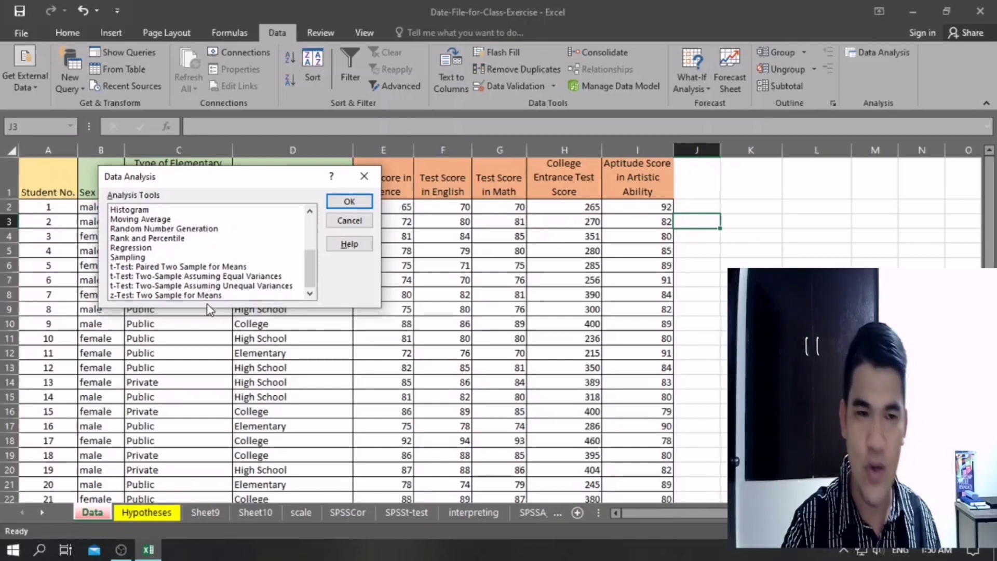
left_click(191, 248)
scroll(224, 279, "up", 1)
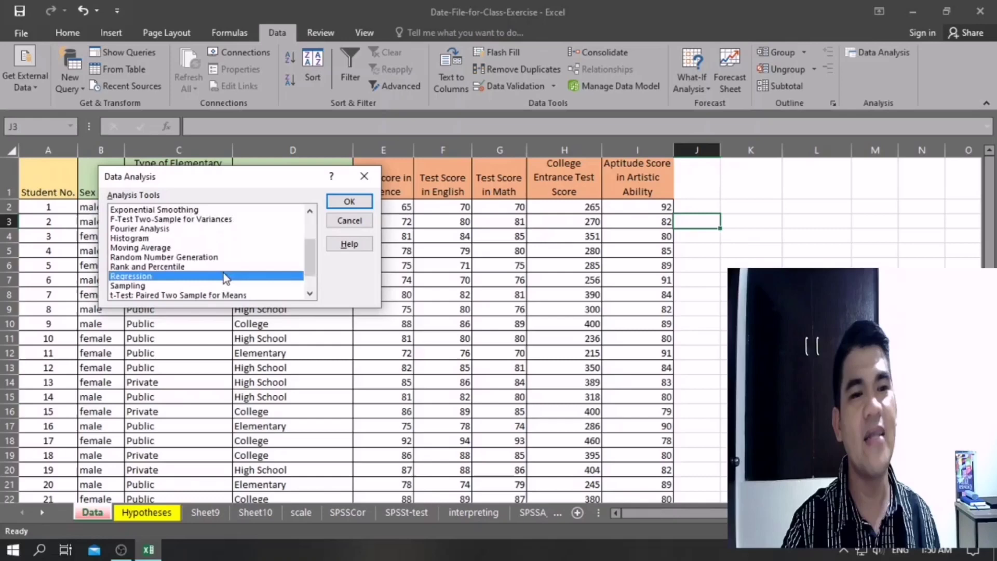
scroll(230, 265, "up", 2)
scroll(234, 253, "down", 2)
scroll(232, 245, "down", 1)
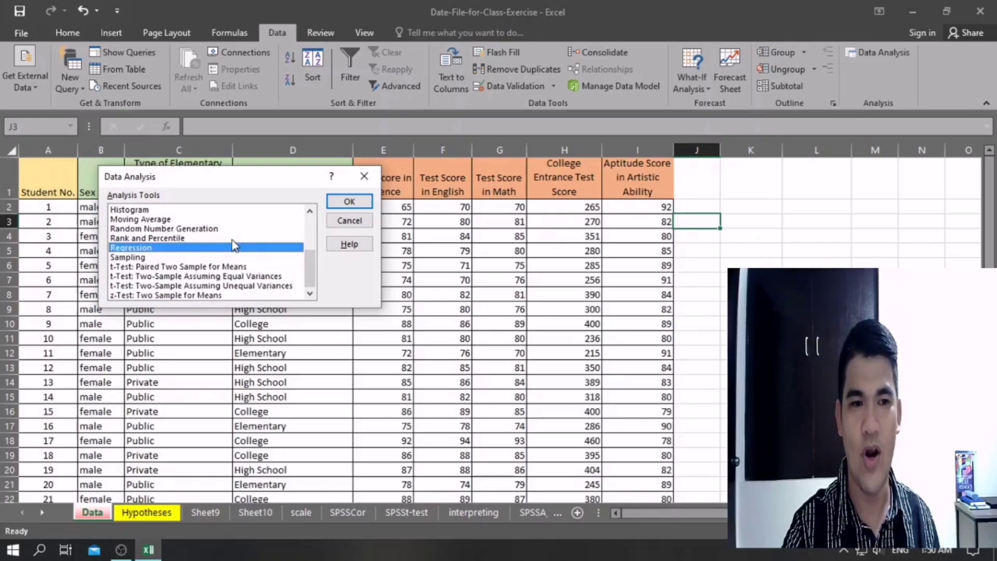